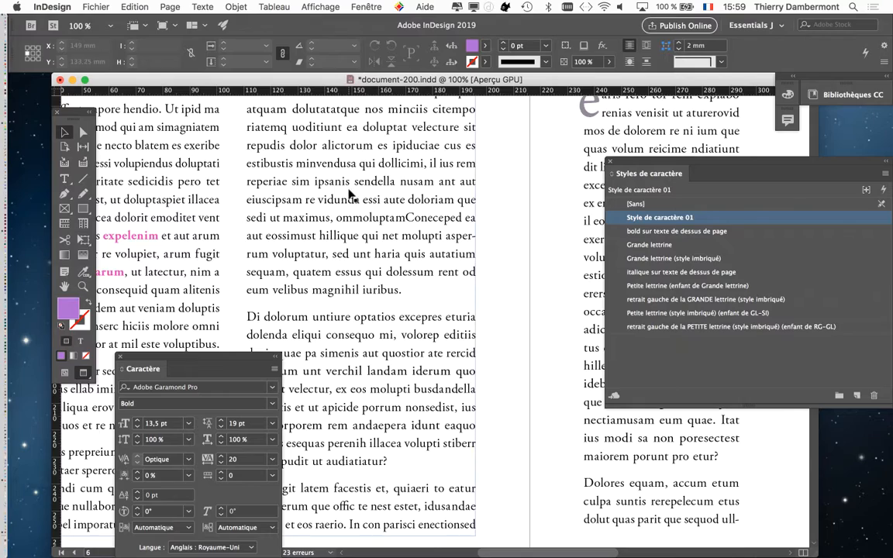
Insert the word "panda" before "alictorum" in the first paragraph of the page's second column.
key("super+equal")
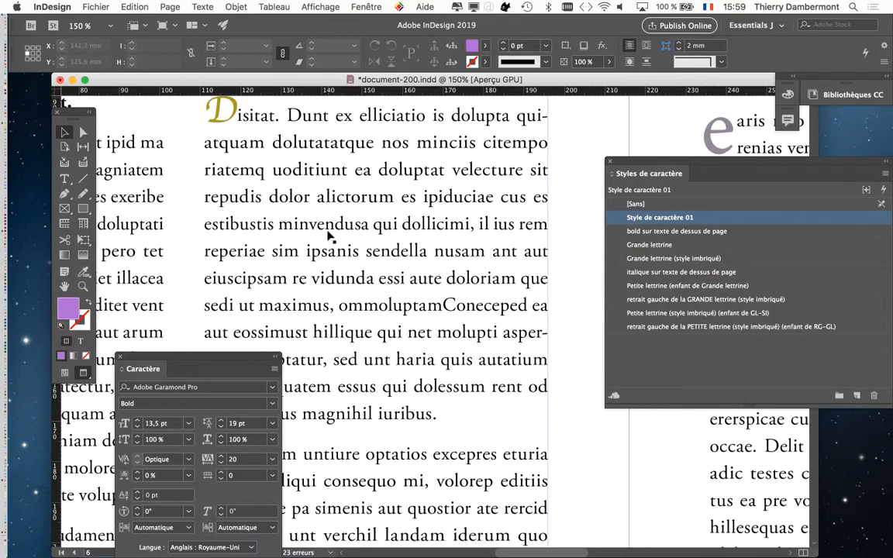
key("super+equal")
key("super+minus")
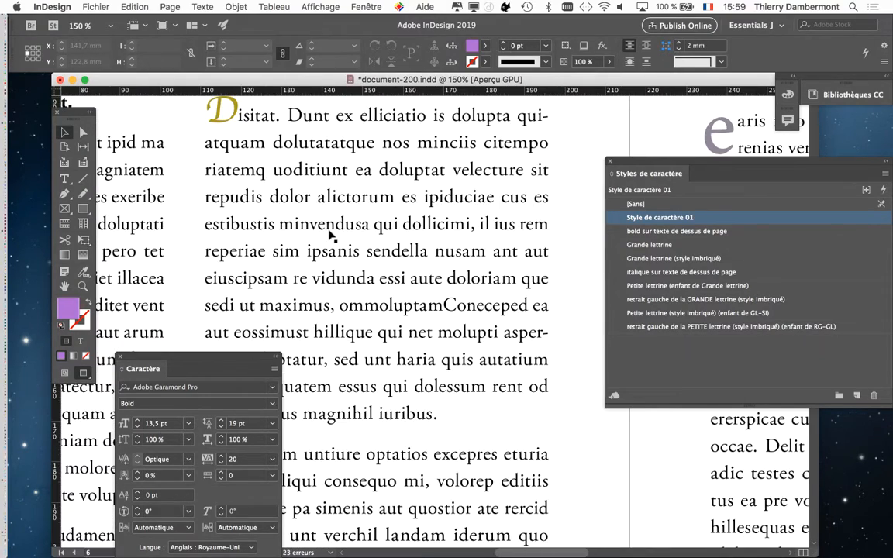
key("super+equal")
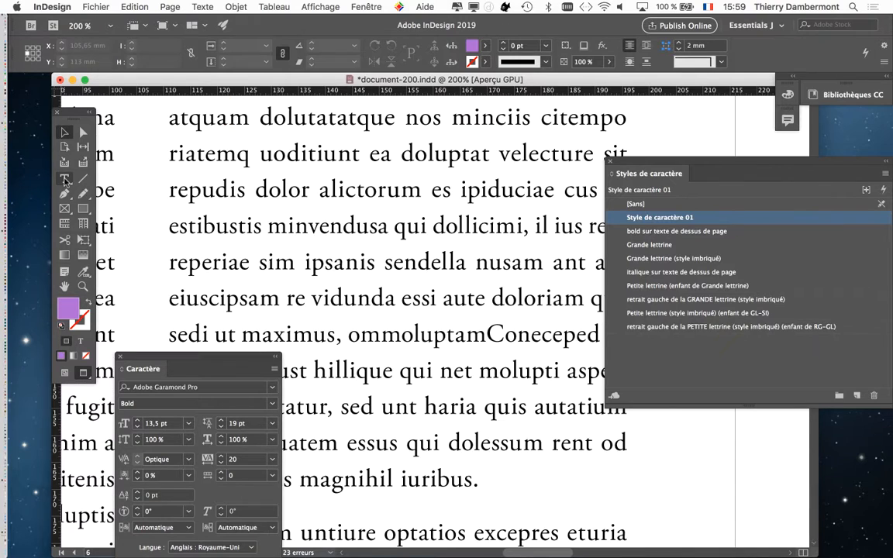
key("t")
left_click(320, 192)
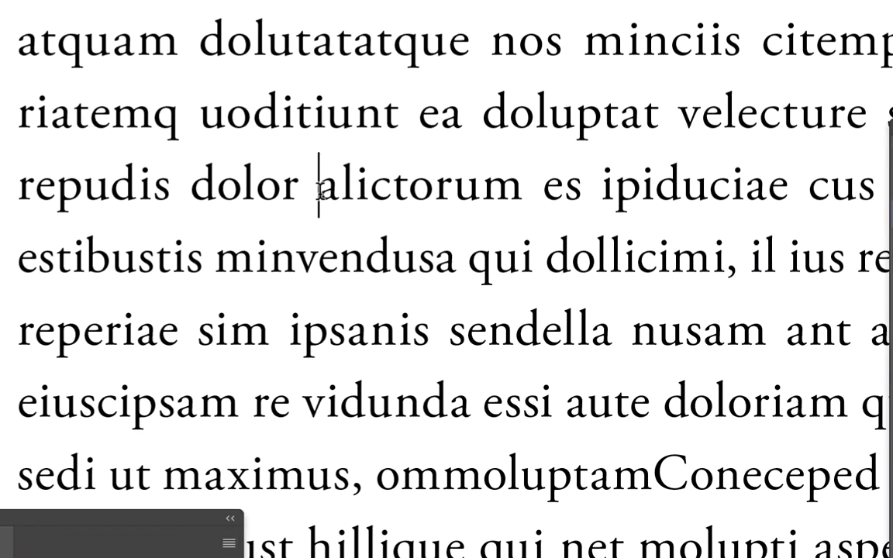
type("panda")
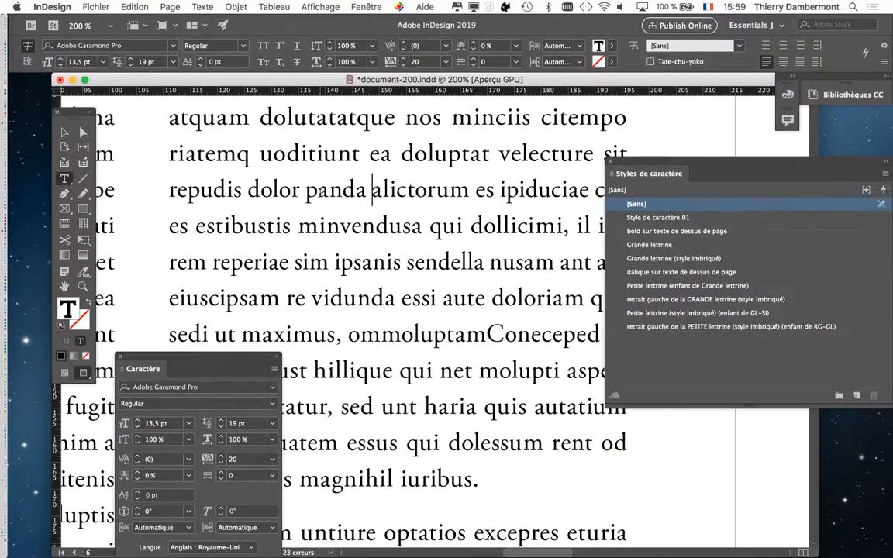
Insert the word "panda" before "porrum" in the "Di dolorum untiure" paragraph of the same column.
scroll(363, 238, "down", 2)
scroll(364, 238, "down", 10)
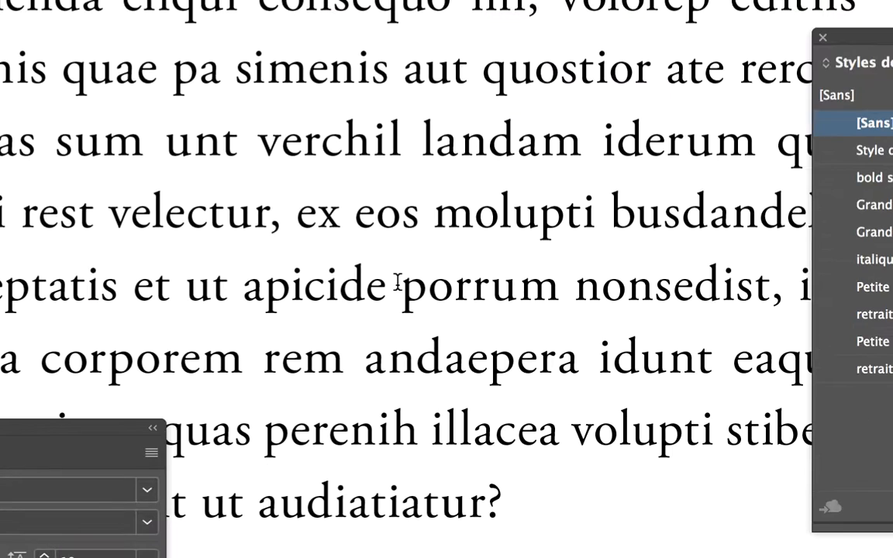
left_click(400, 283)
type("panda p")
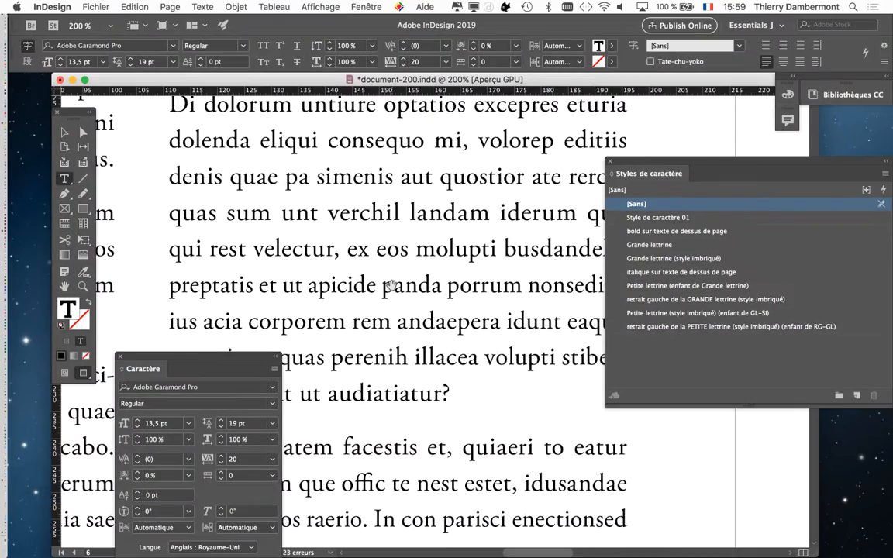
Review both inserted occurrences of "panda" in the second column's paragraphs.
key("super+minus")
key("super+minus")
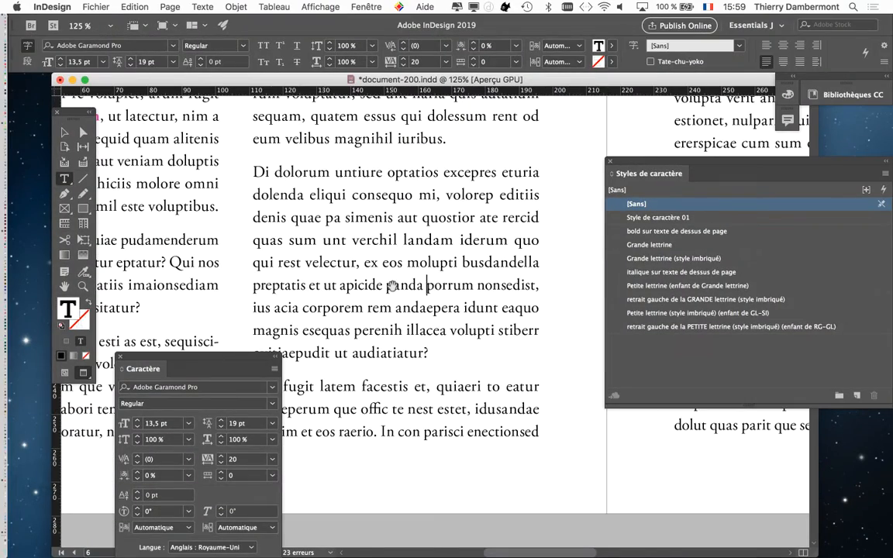
key("super+equal")
key("super+equal")
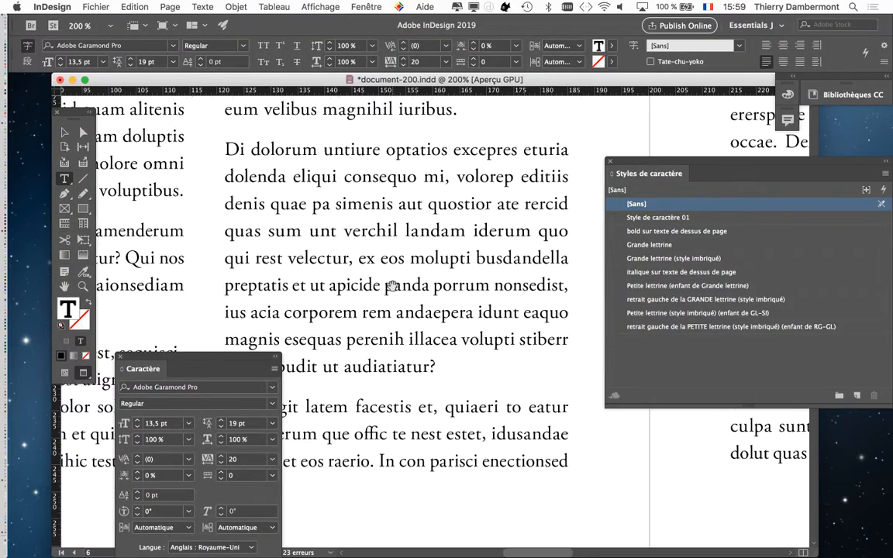
key("super+minus")
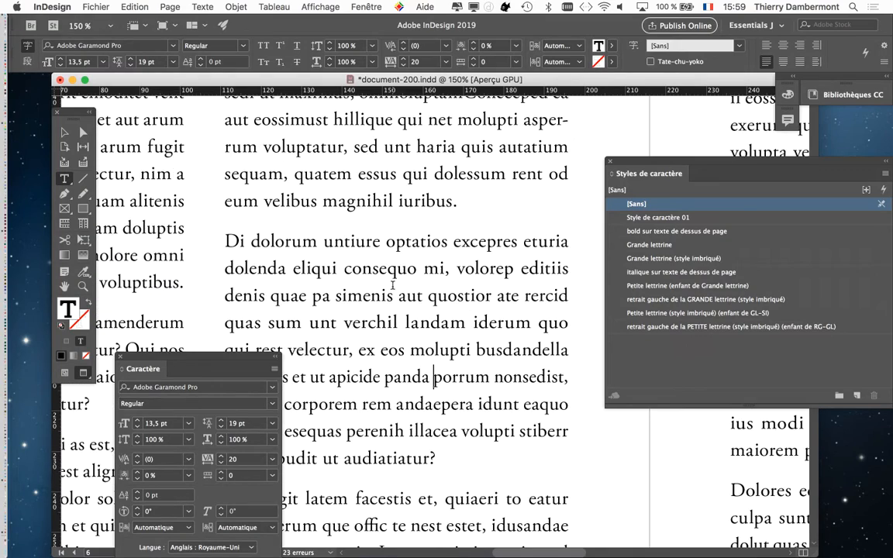
scroll(393, 286, "up", 5)
scroll(393, 285, "down", 4)
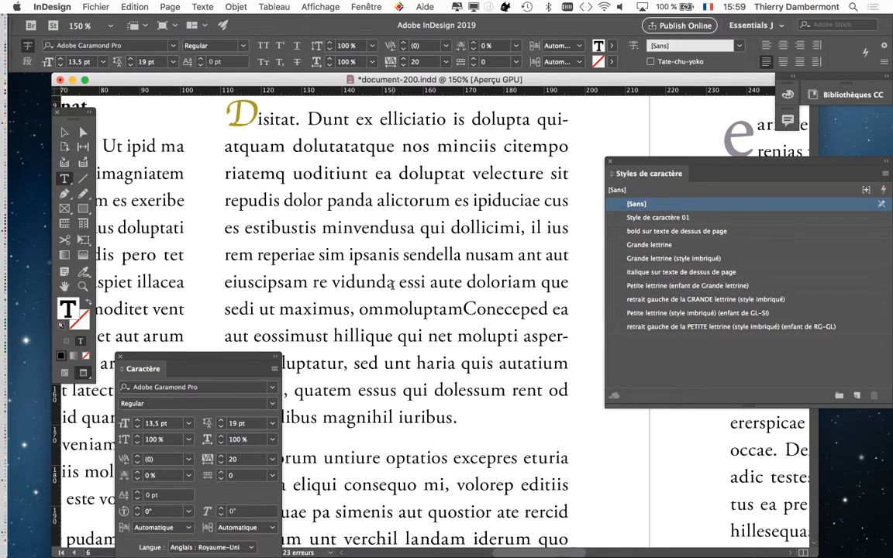
scroll(393, 285, "down", 3)
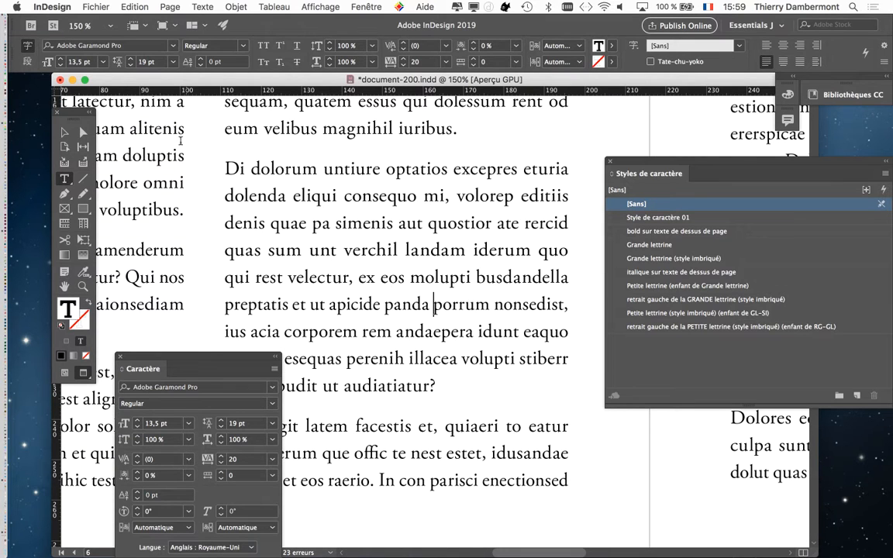
Leave text editing with the Selection tool and deselect the two-column text frame.
left_click(64, 132)
key("super+minus")
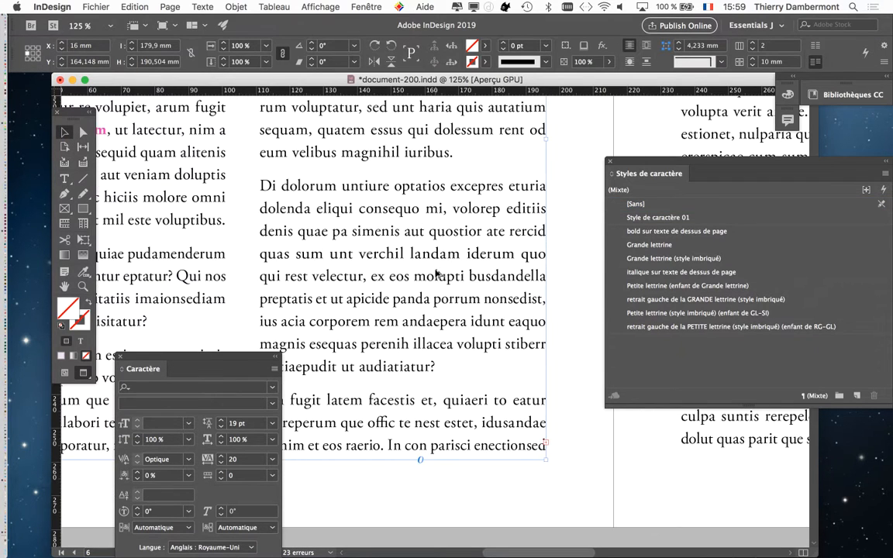
key("super+minus")
left_click_drag(338, 229, 445, 238)
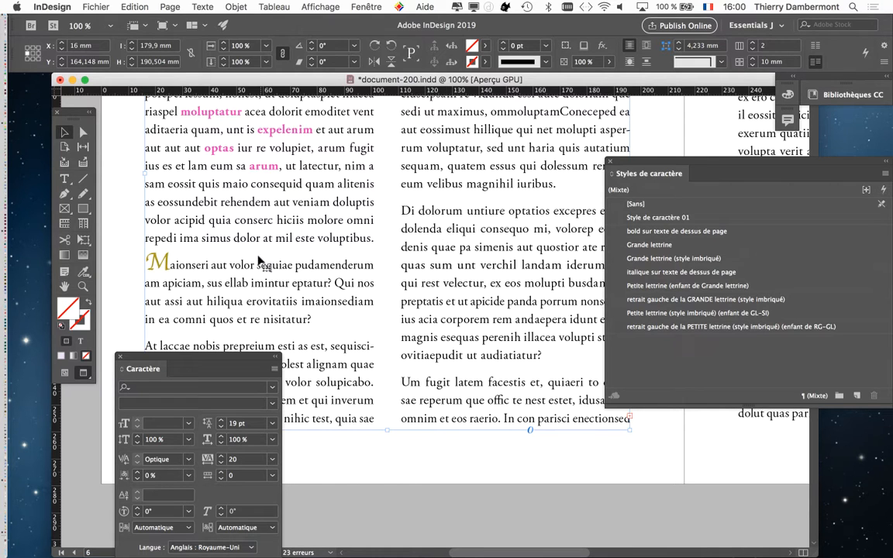
key("super+minus")
left_click(119, 167)
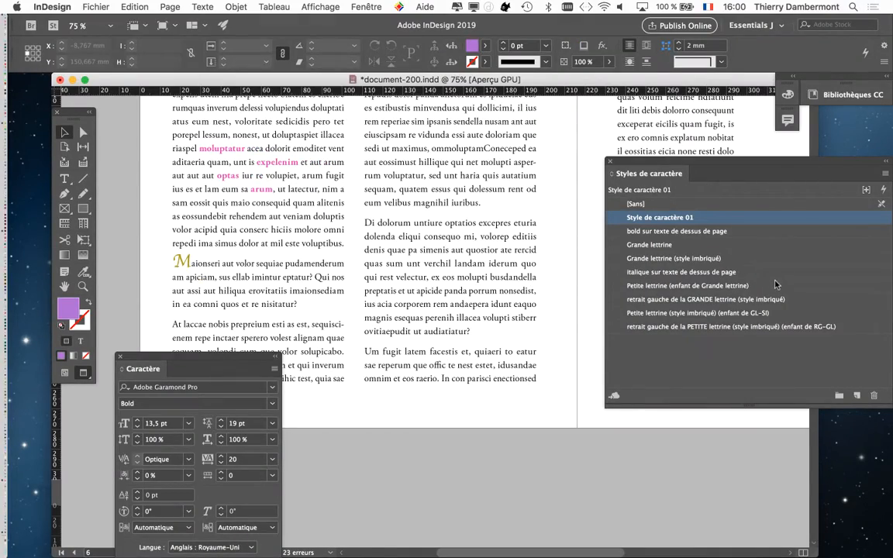
Move the character styles list out of the way and display the paragraph styles over the document.
left_click_drag(723, 164, 632, 441)
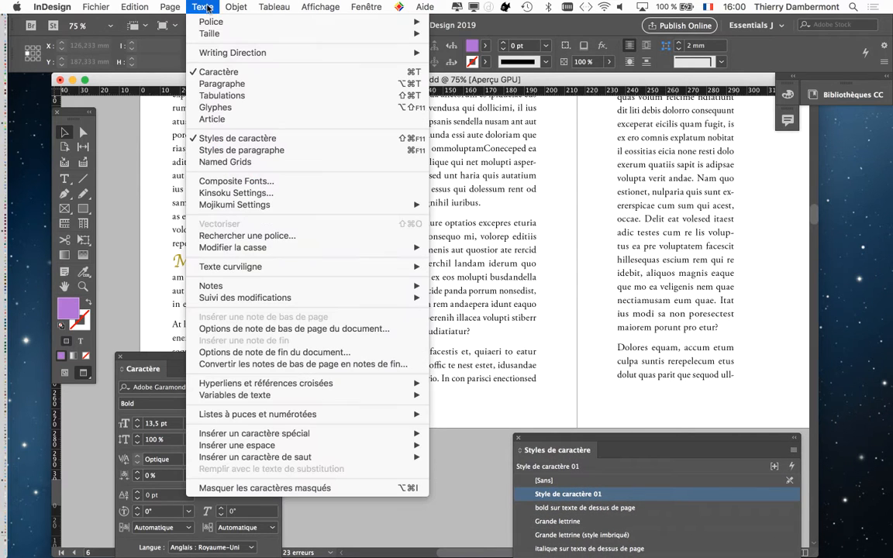
left_click(195, 7)
left_click(275, 151)
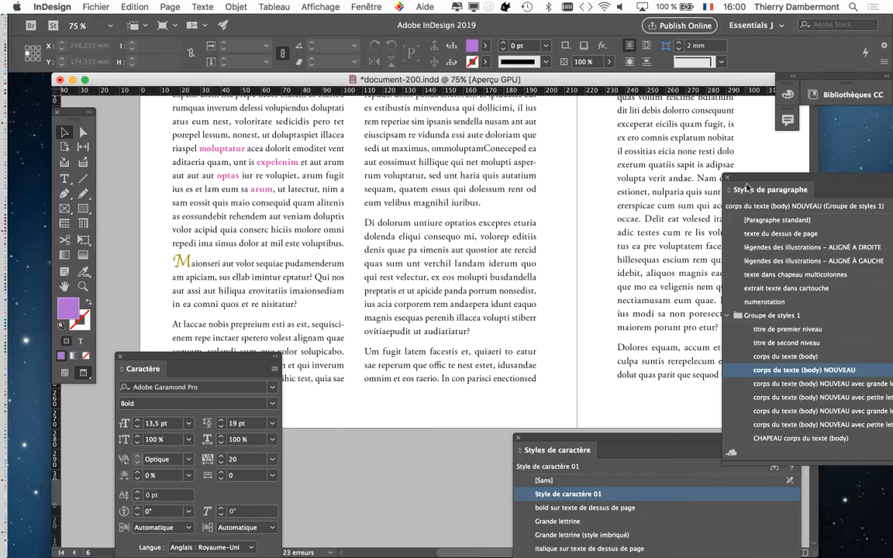
left_click_drag(675, 159, 448, 55)
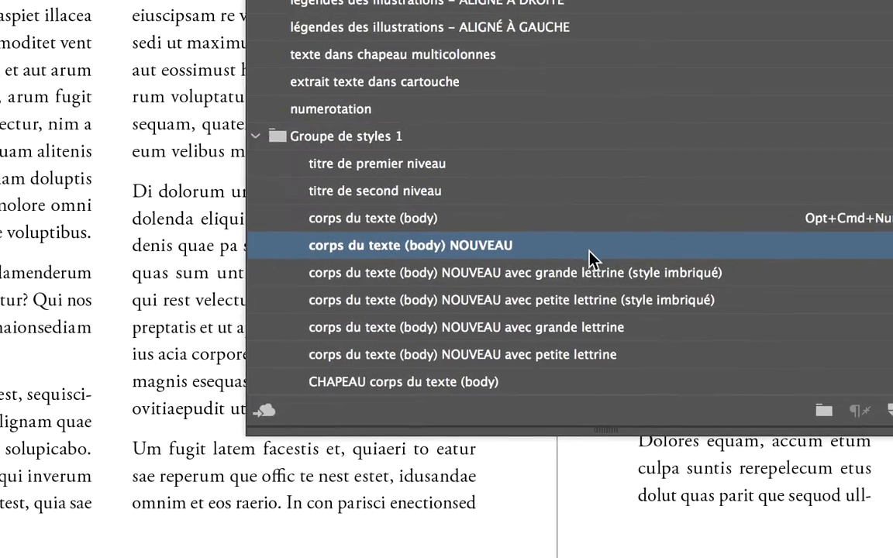
Open the GREP style settings of the paragraph style "corps du texte (body) NOUVEAU".
double_click(592, 259)
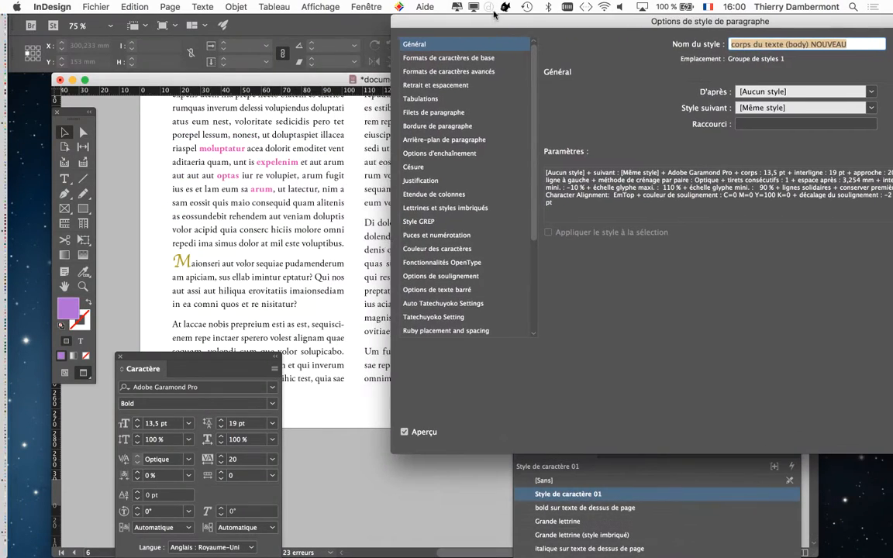
left_click(450, 223)
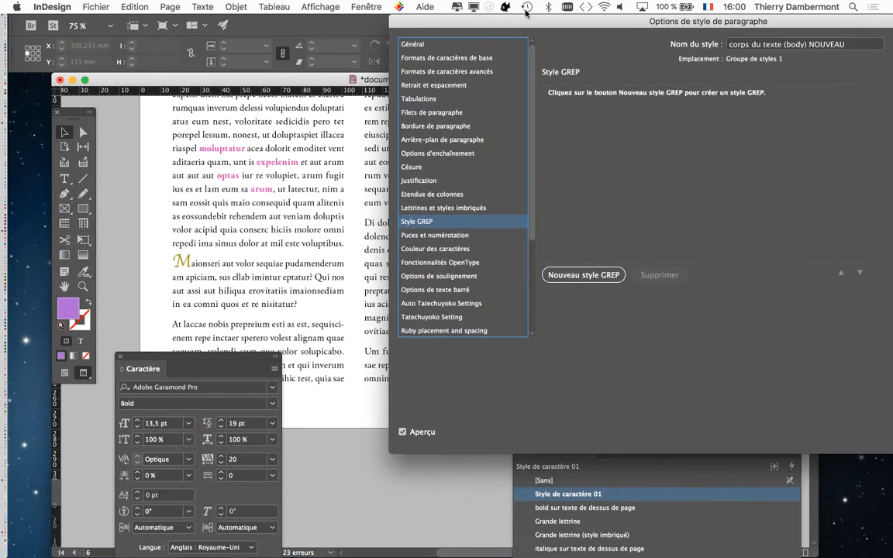
left_click_drag(519, 26, 483, 29)
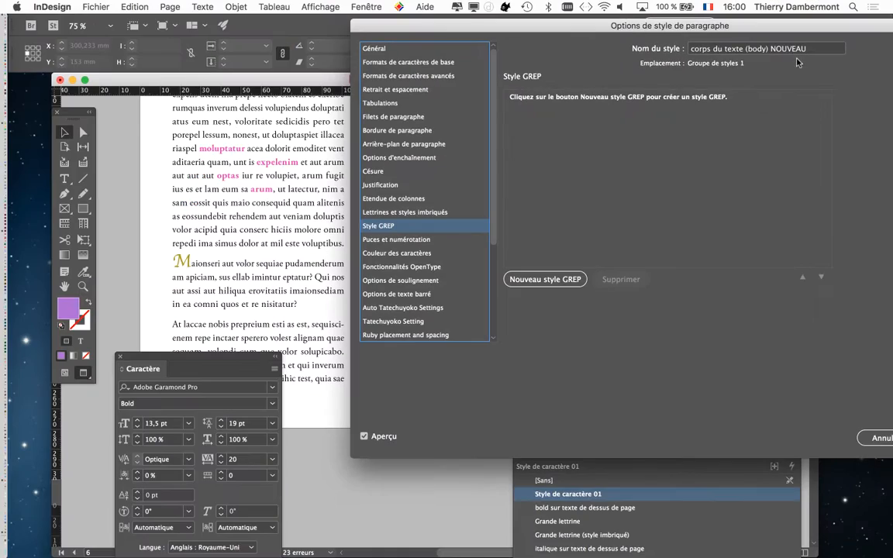
left_click_drag(598, 28, 617, 48)
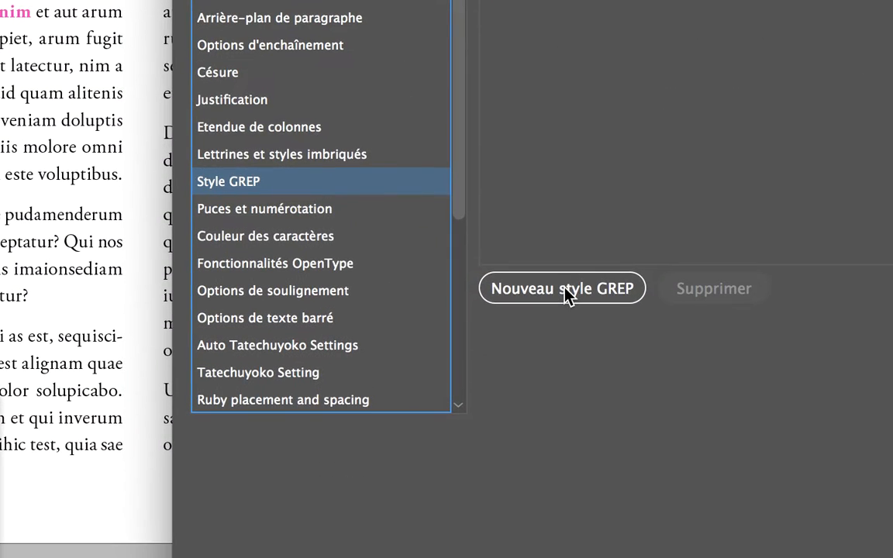
Add a new GREP style that applies the character style "Style de caractère 01".
left_click(566, 288)
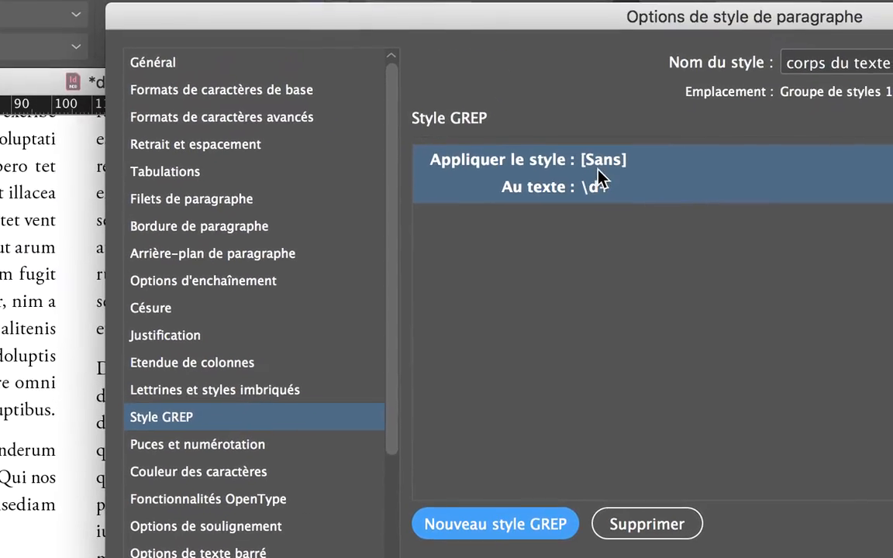
left_click(601, 163)
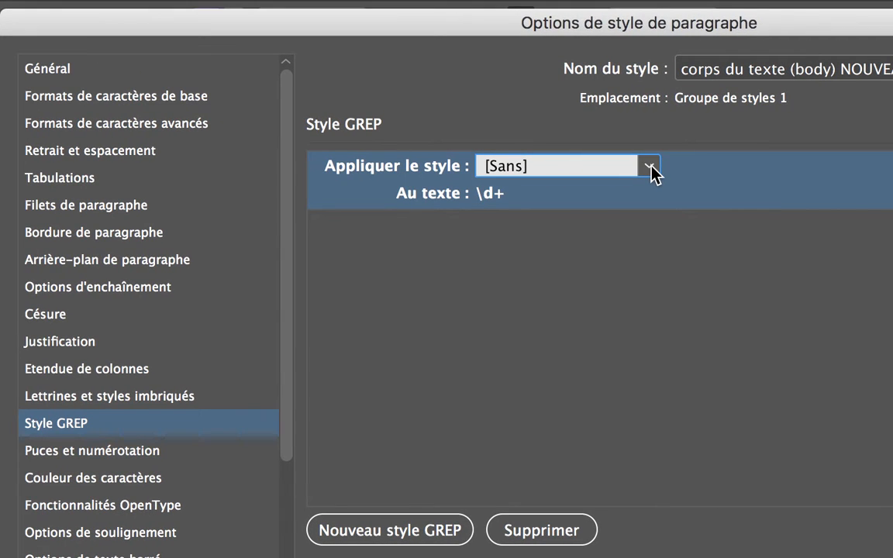
left_click(650, 167)
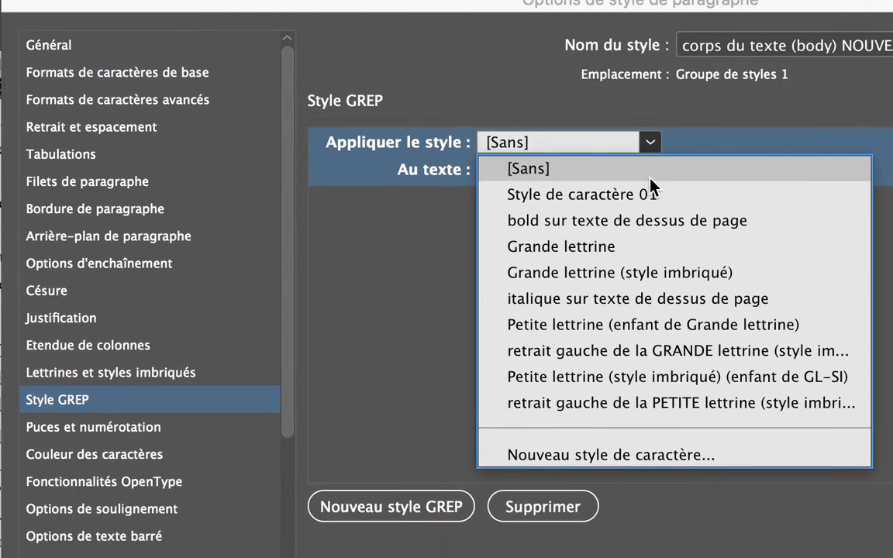
left_click(657, 186)
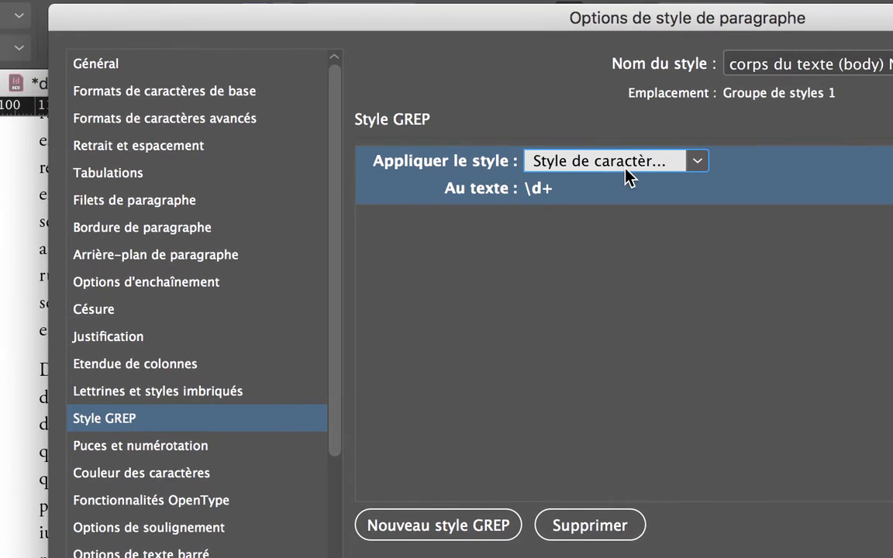
left_click(625, 167)
left_click(672, 224)
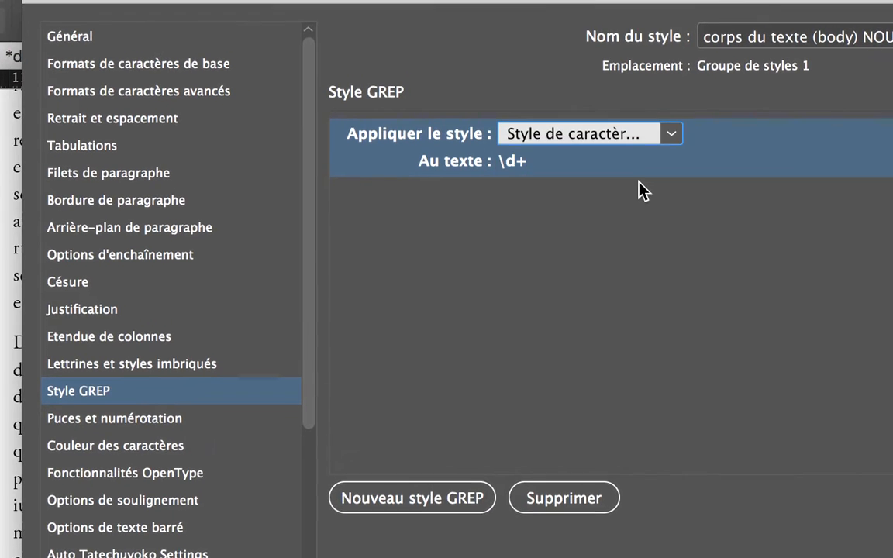
Set the GREP style's target text to "panda" and confirm the paragraph style options.
left_click(547, 186)
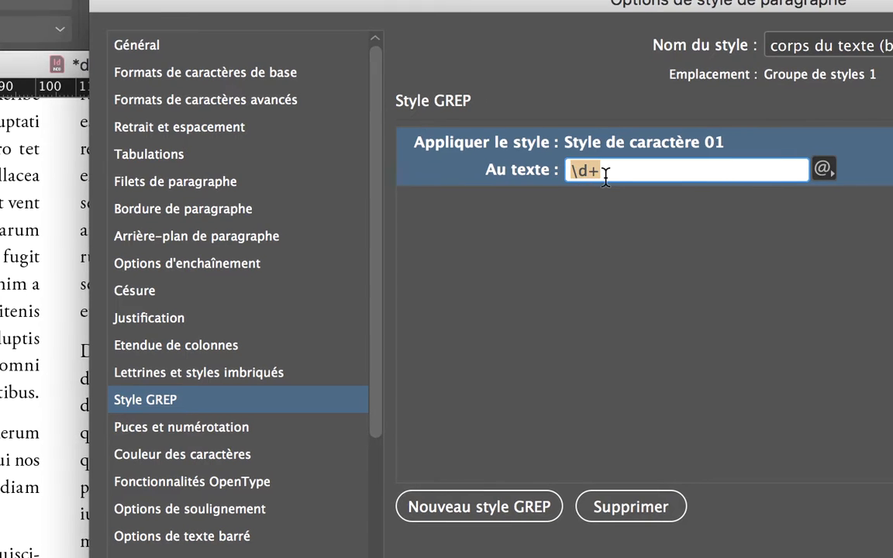
type("panda")
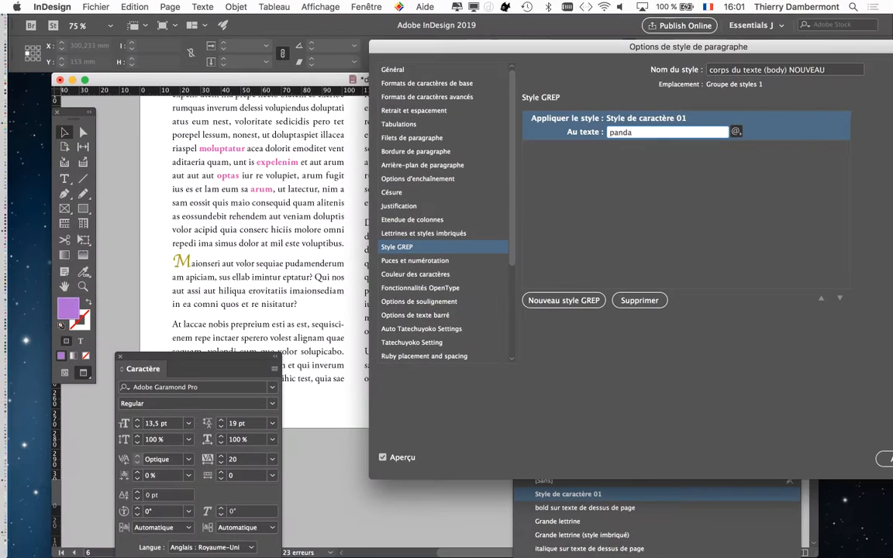
key("Return")
left_click_drag(542, 46, 719, 55)
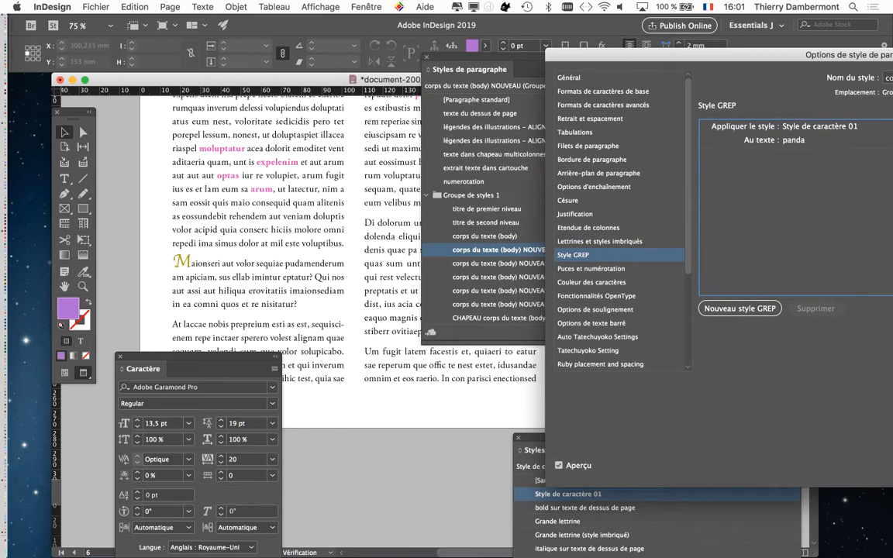
left_click_drag(775, 54, 668, 169)
key("Return")
Check the formatting of both "panda" words and reopen the GREP style settings of "corps du texte (body) NOUVEAU".
key("super+equal")
key("super+equal")
key("super+equal")
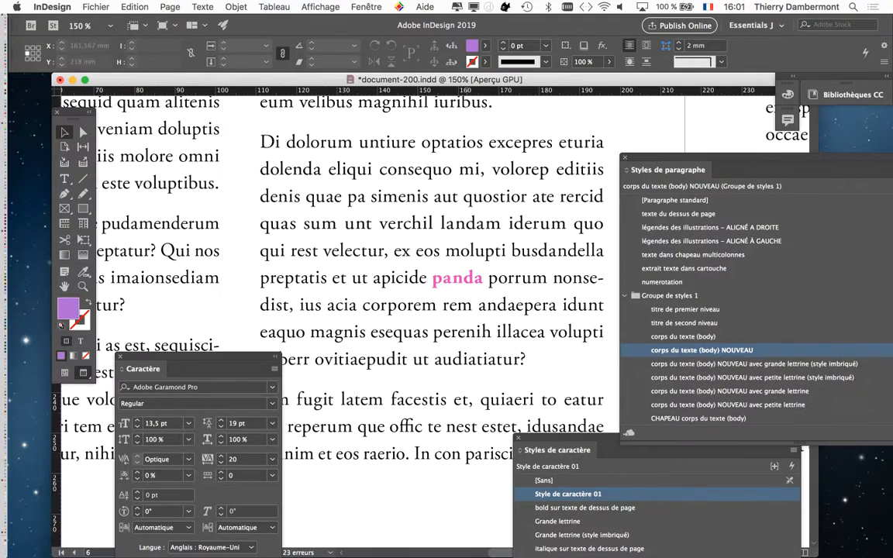
scroll(431, 310, "up", 8)
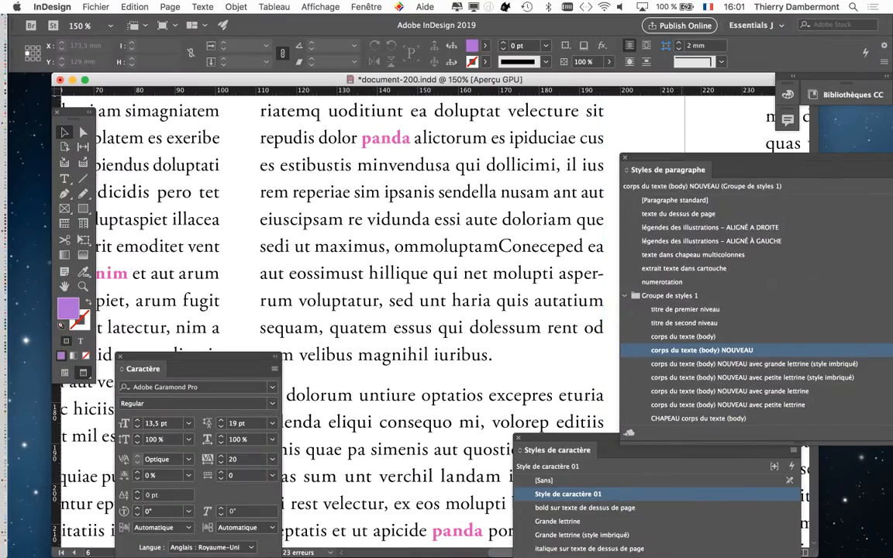
left_click_drag(713, 158, 593, 107)
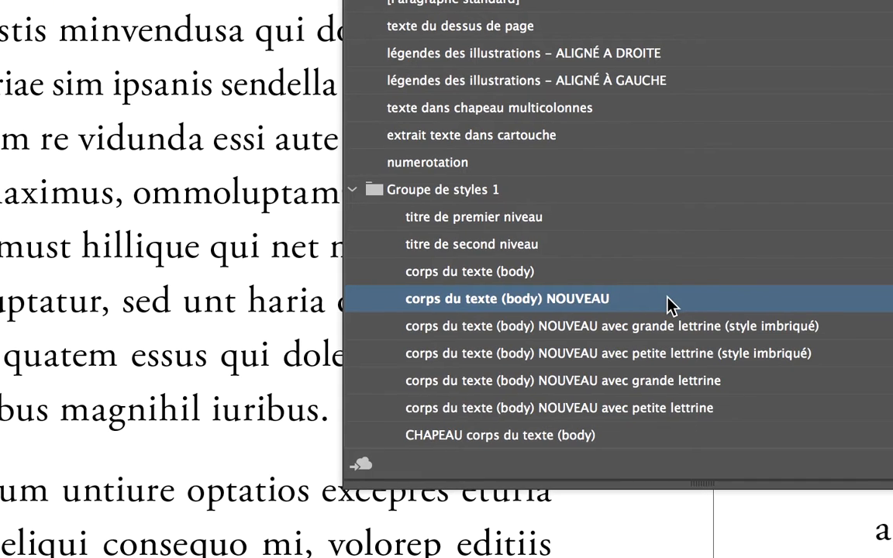
double_click(668, 304)
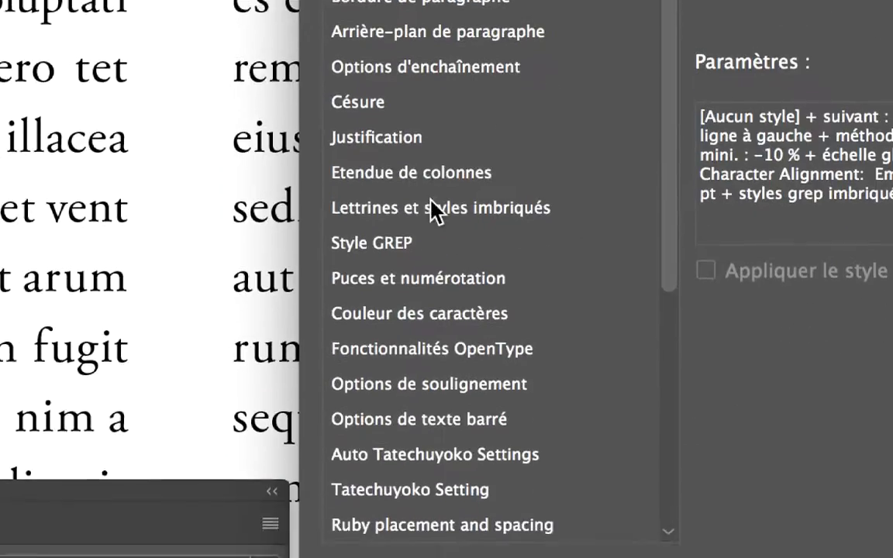
left_click(434, 245)
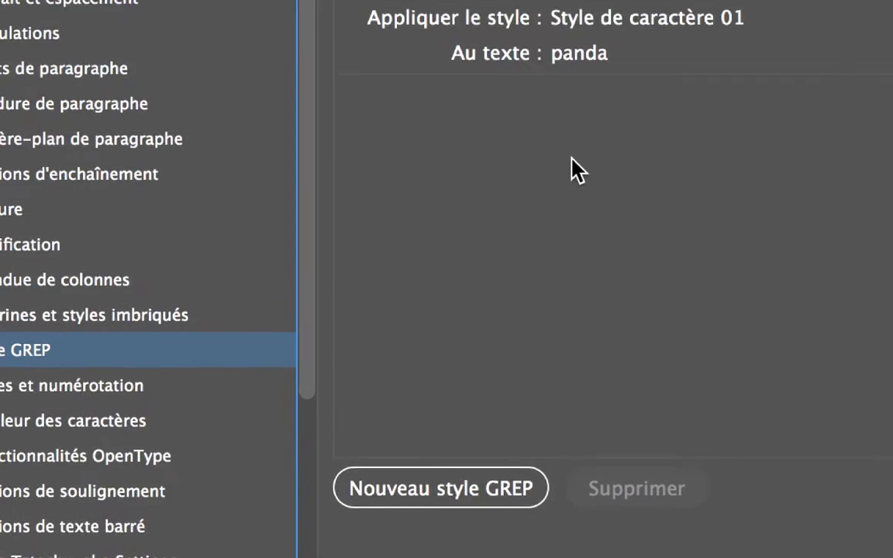
Review the GREP style's applied character style and its target text "panda", then close the paragraph style options.
left_click(578, 39)
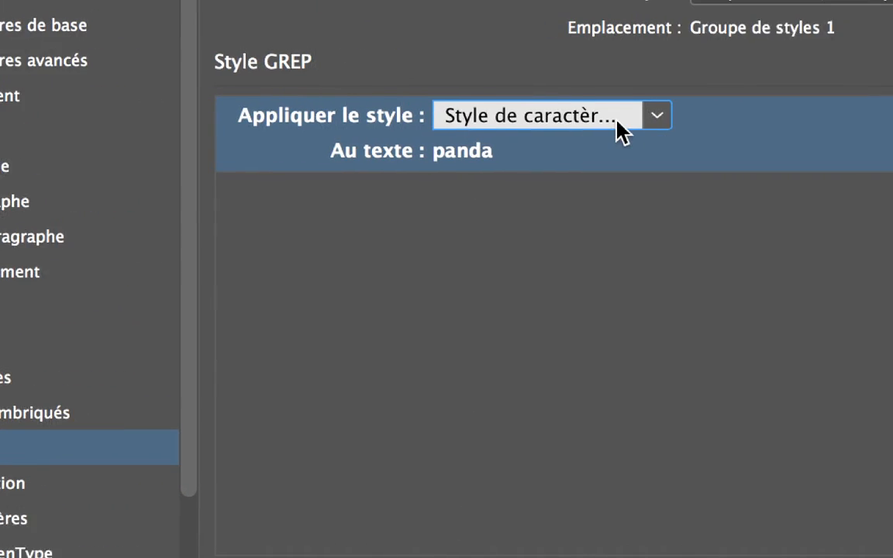
left_click(595, 118)
left_click(594, 178)
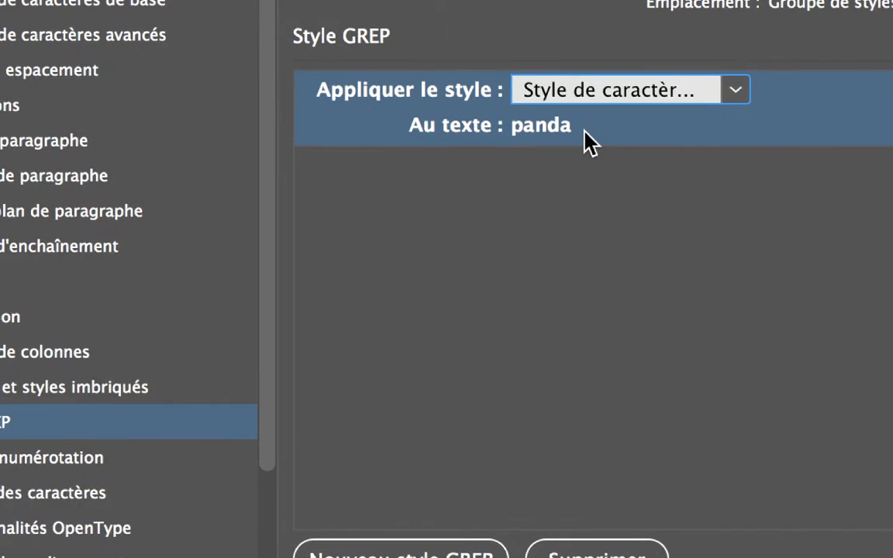
left_click(504, 121)
left_click(514, 152)
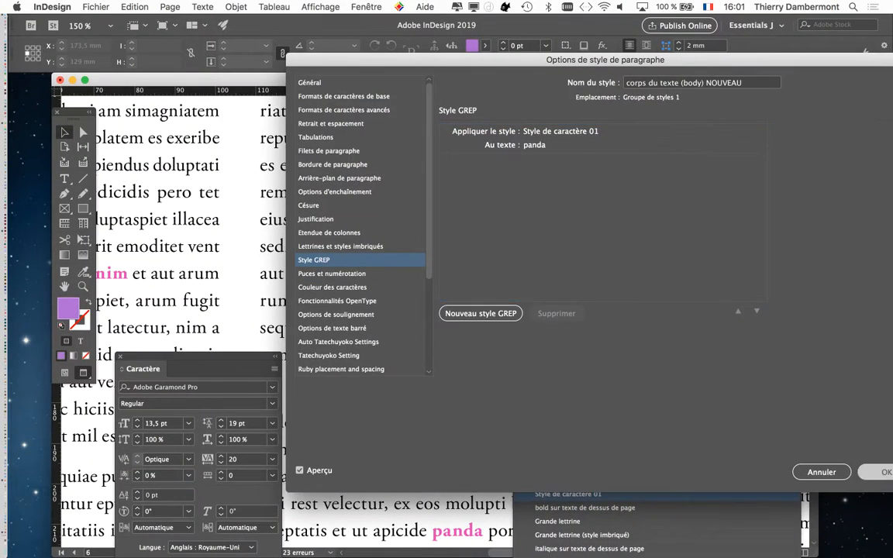
key("Return")
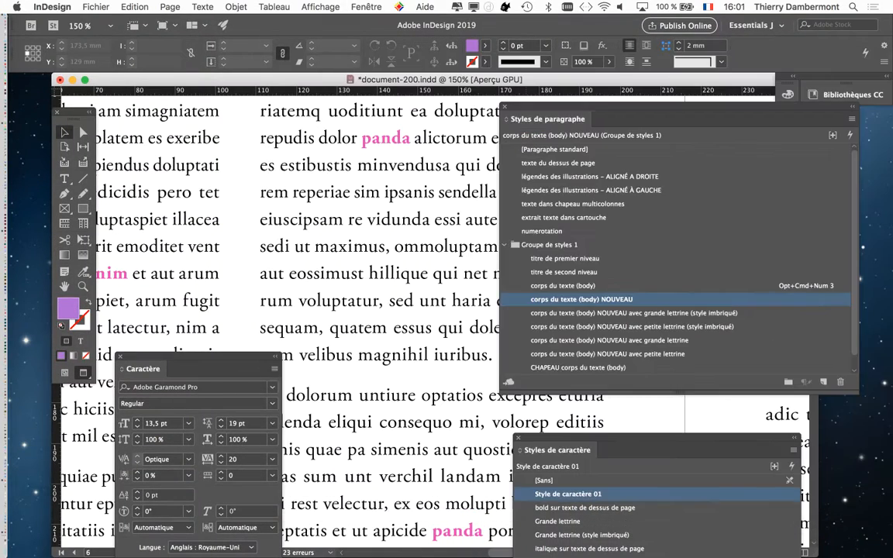
Save a copy of the document as document-201.indd in the folder "Dossier document-192".
left_click(96, 6)
left_click(130, 93)
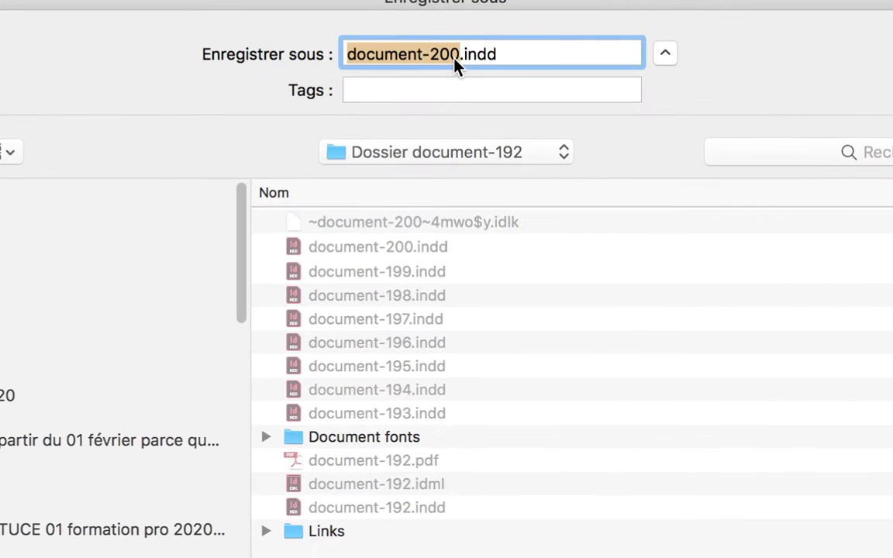
left_click(454, 56)
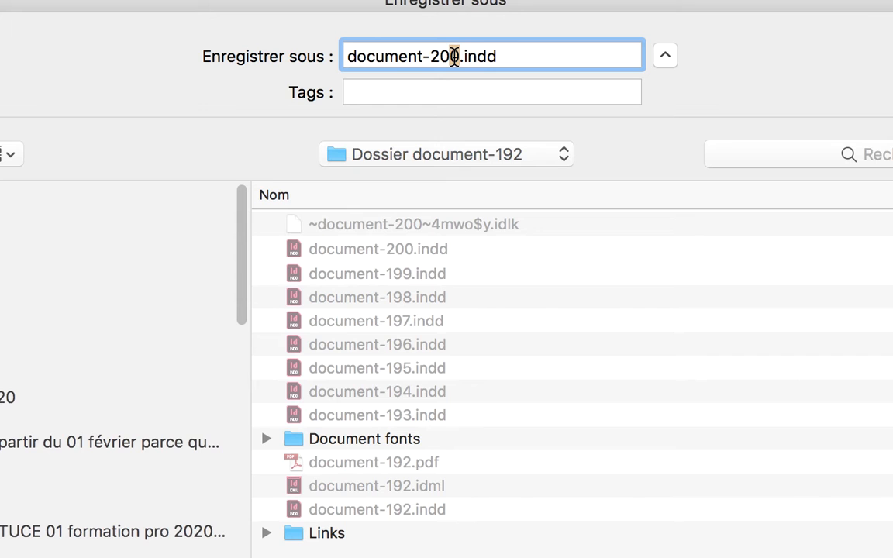
key("BackSpace")
type("1")
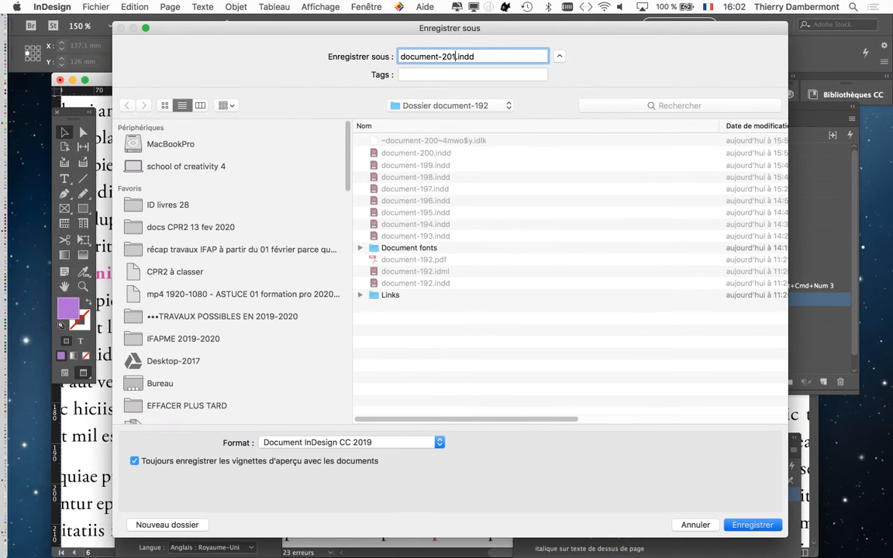
key("Return")
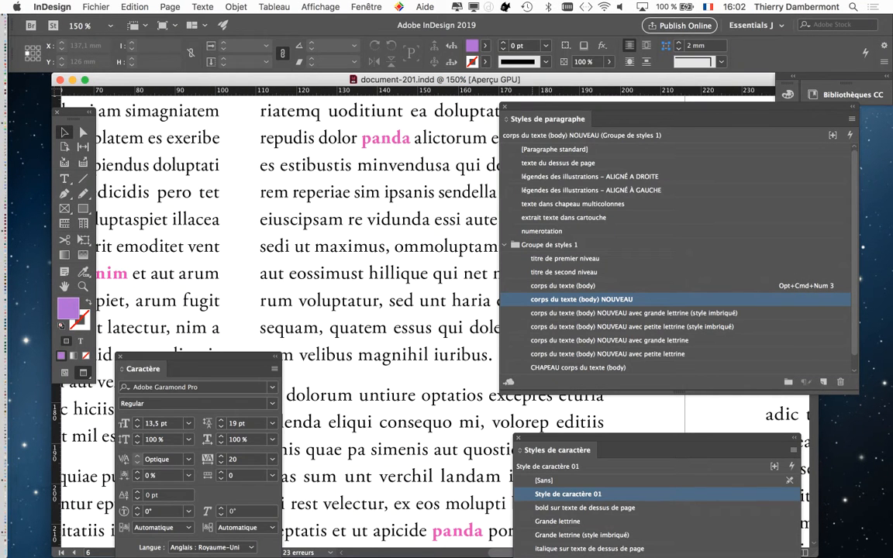
Move the paragraph styles panel clear of the second text column and display the page at 75%.
left_click_drag(547, 119, 680, 131)
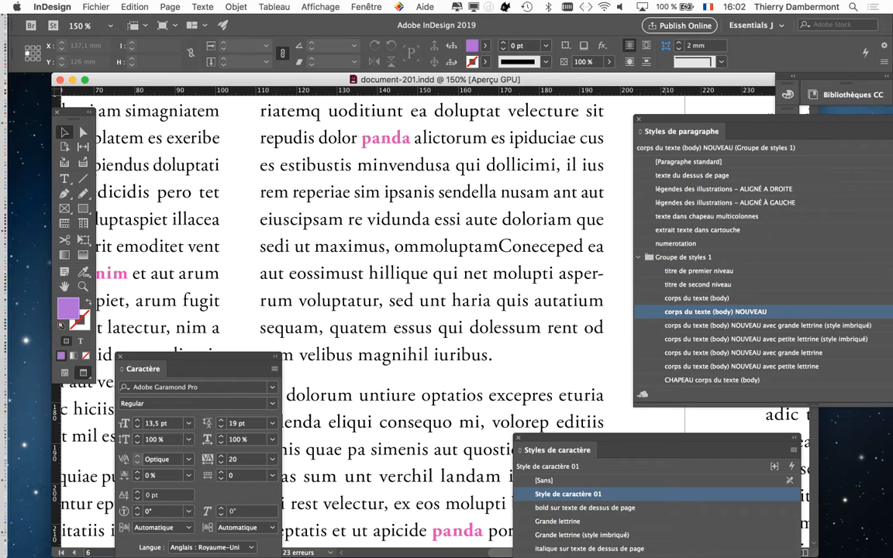
key("super+minus")
key("super+minus")
key("super+minus")
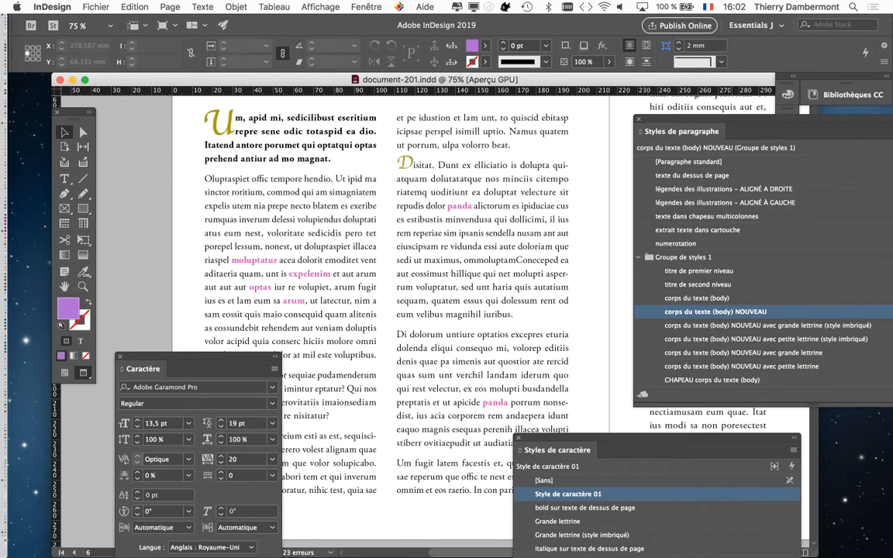
left_click_drag(697, 118, 651, 107)
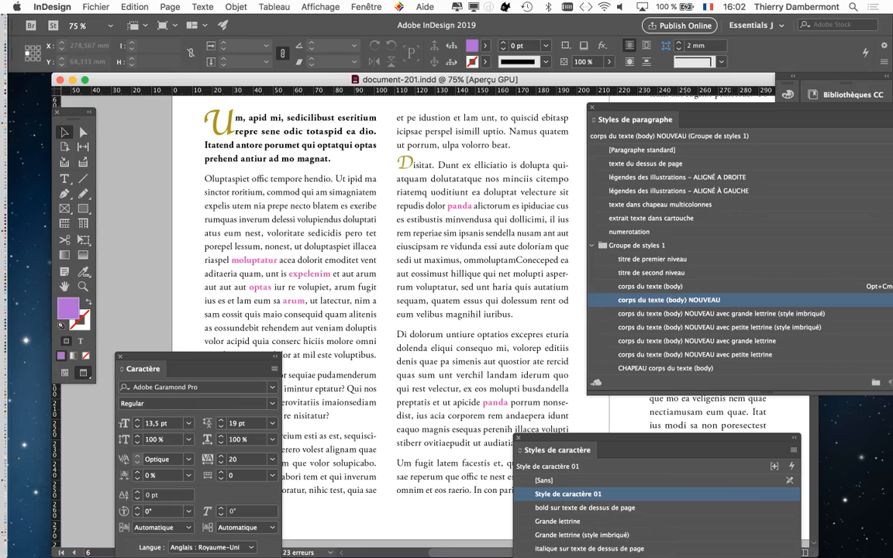